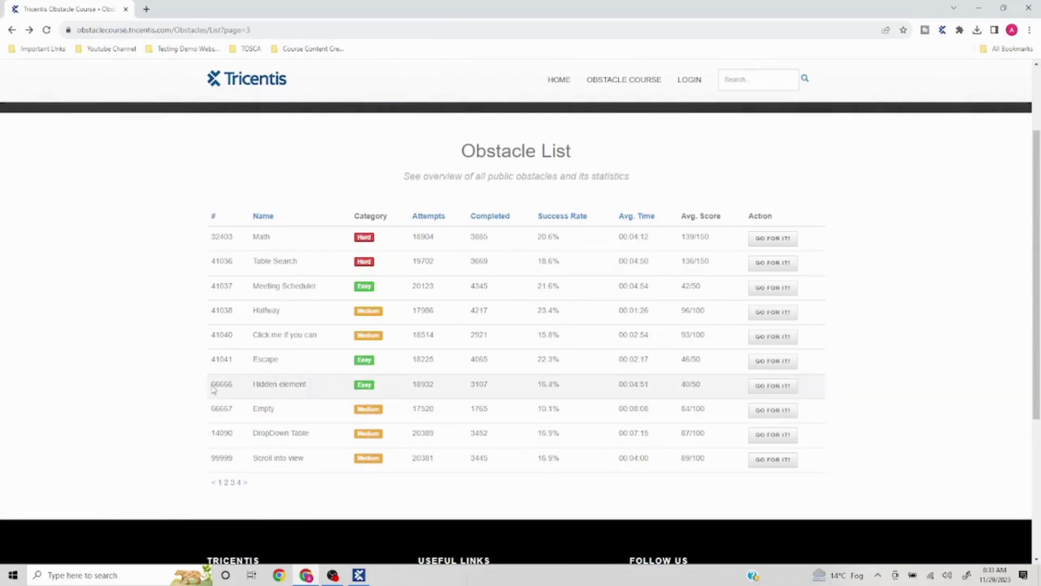
# - Open the Hidden element obstacle #66666 from the Chrome obstacle list and read its instructions
pyautogui.moveTo(213, 389); pyautogui.dragTo(238, 390)
pyautogui.click(773, 388)
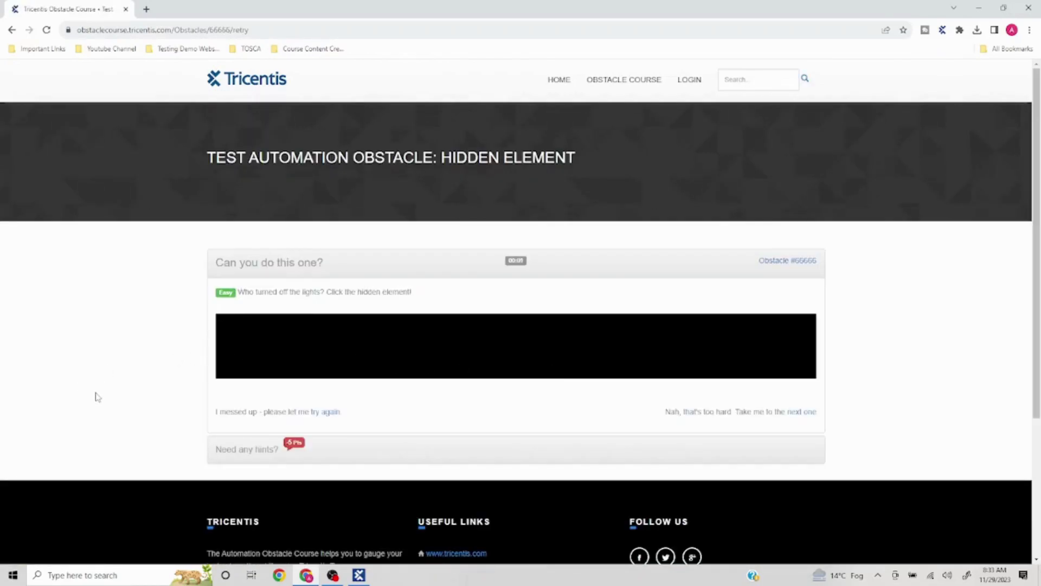
pyautogui.moveTo(242, 299); pyautogui.dragTo(413, 294)
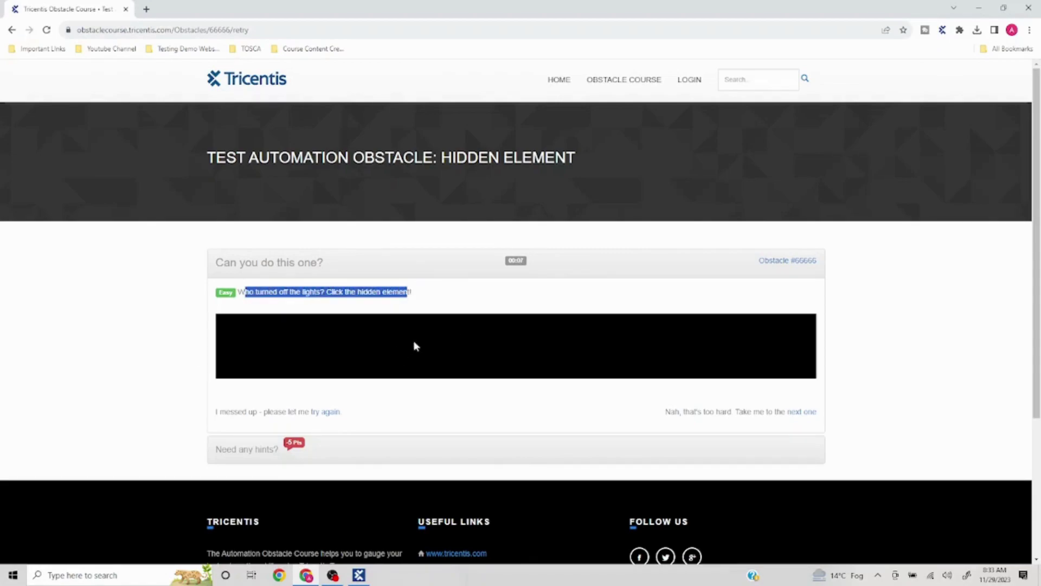
pyautogui.click(923, 358)
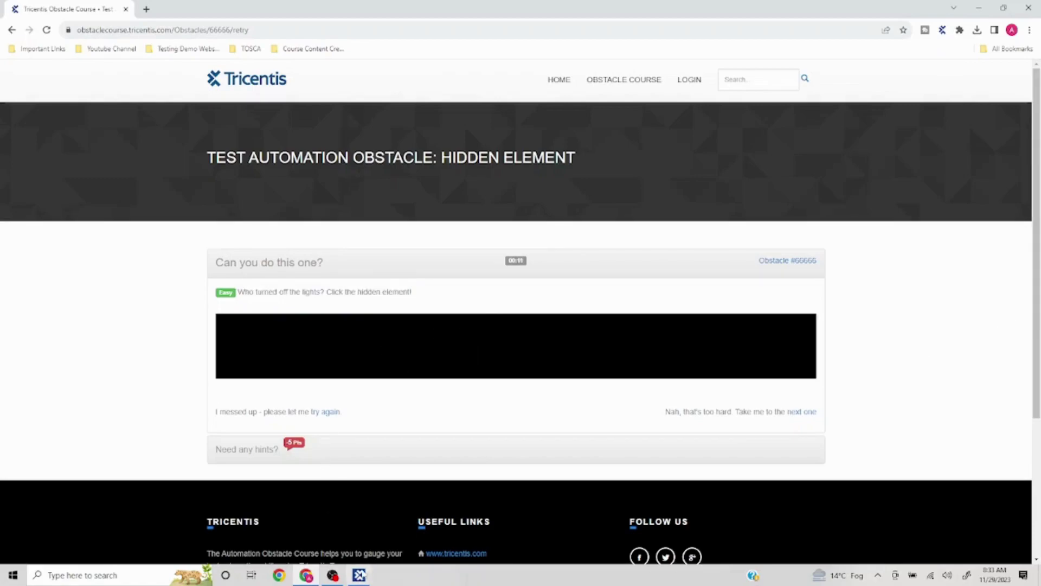
# - Launch an XScan application scan from the ObstacleCourse folder in the Modules section
pyautogui.click(359, 574)
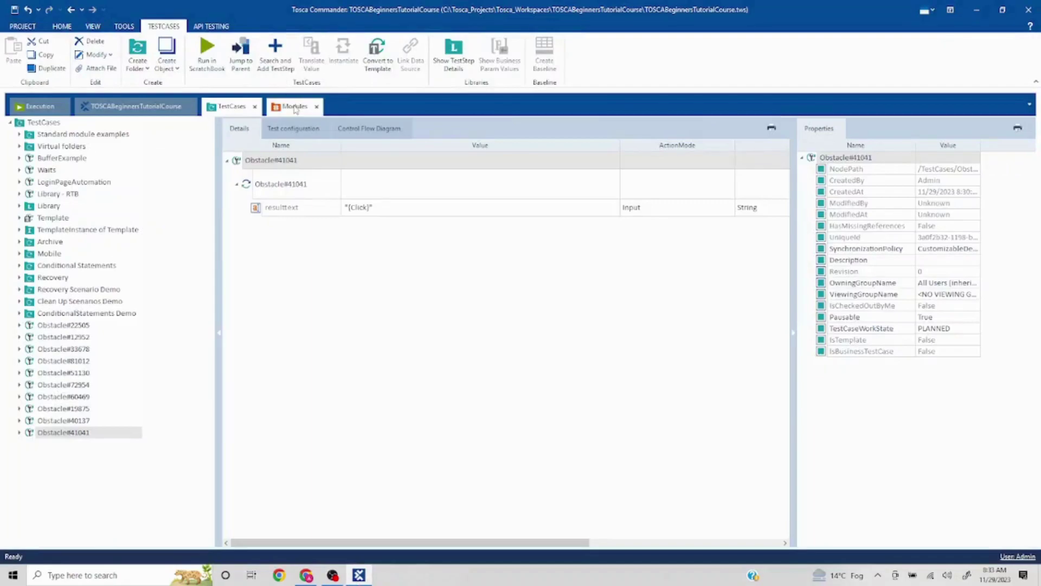
pyautogui.click(293, 106)
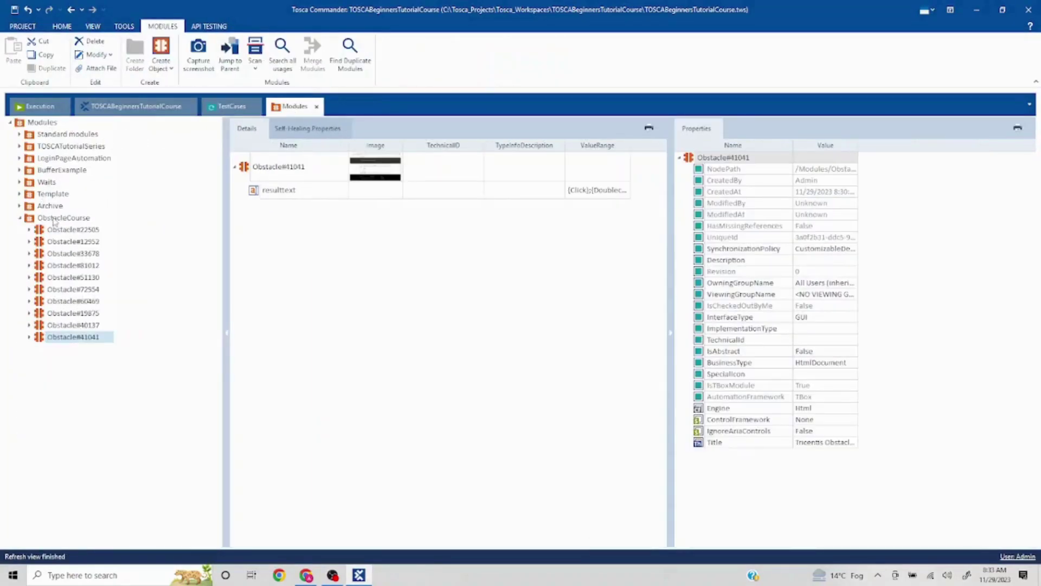
pyautogui.click(56, 218)
pyautogui.rightClick(56, 220)
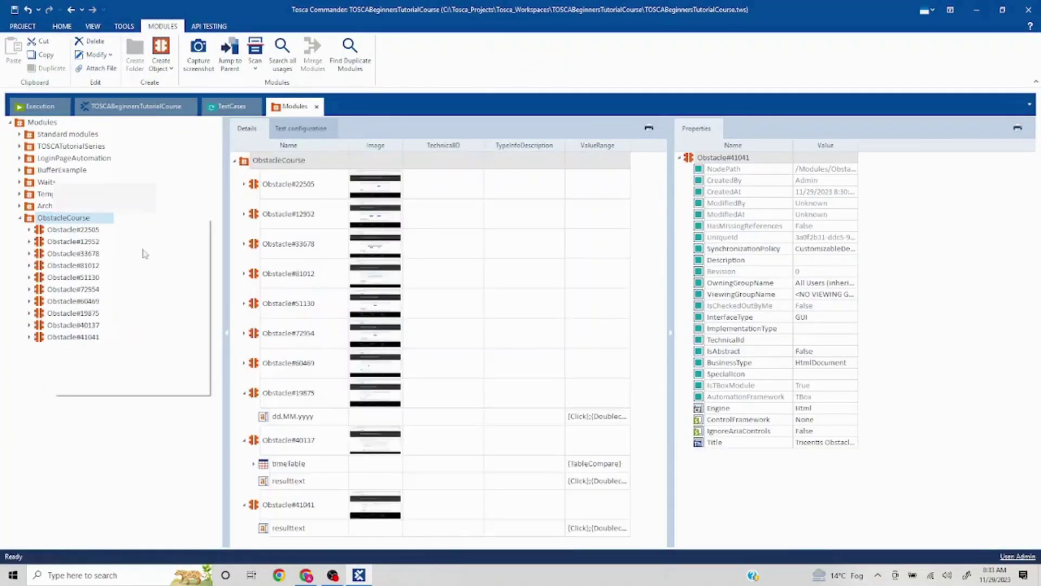
pyautogui.click(244, 258)
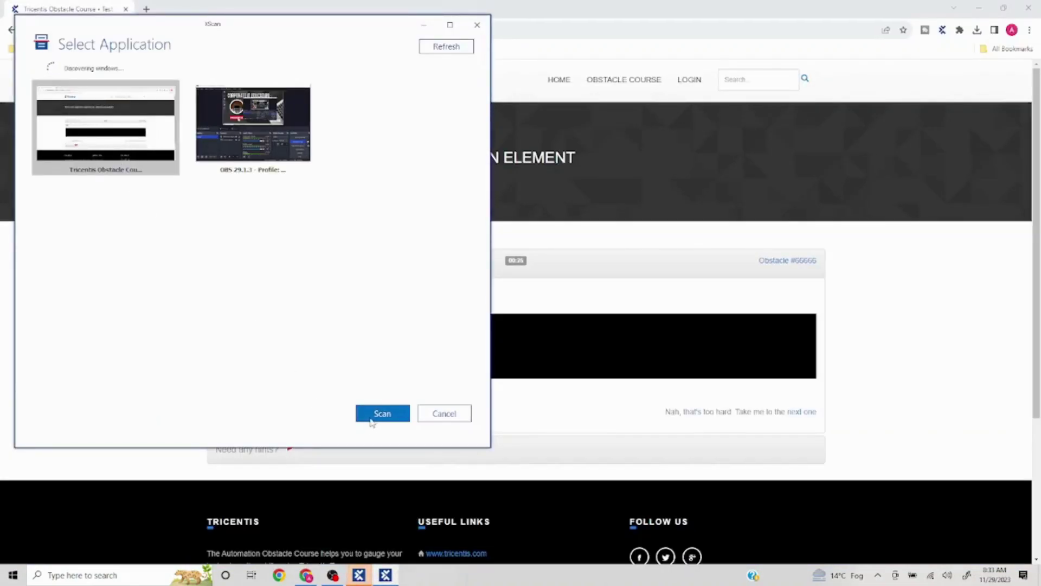
# - Scan the Tricentis Obstacle Course window and pick its black hidden area as a DIV
pyautogui.click(379, 415)
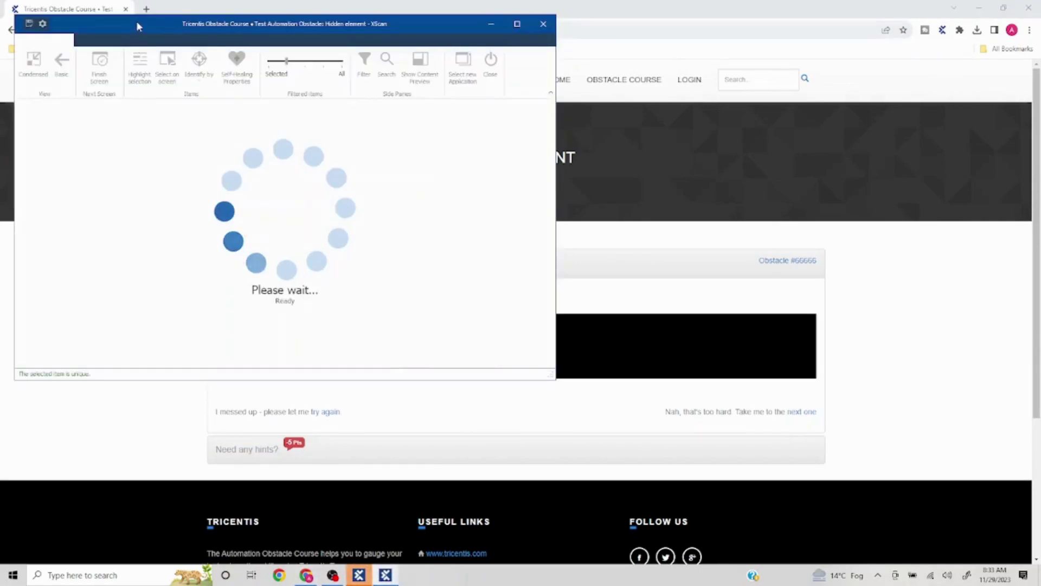
pyautogui.moveTo(136, 23); pyautogui.dragTo(694, 80)
pyautogui.click(725, 121)
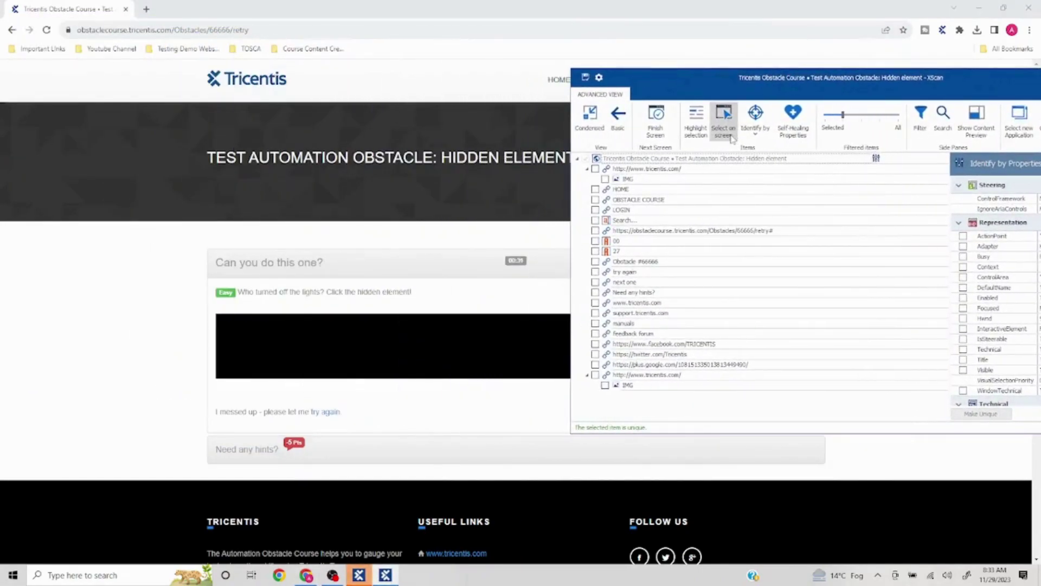
pyautogui.click(353, 350)
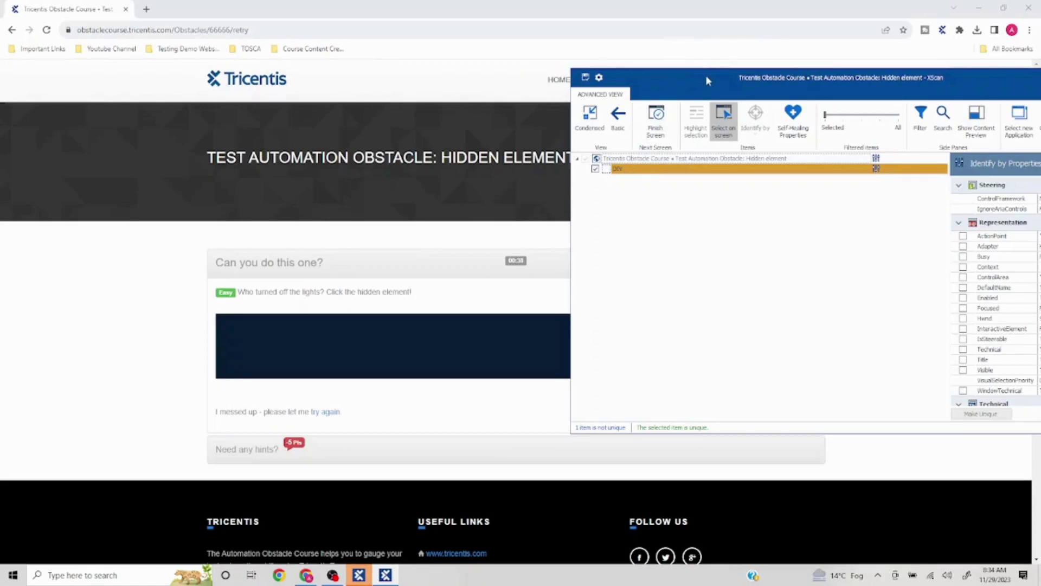
# - Review the DIV's identifying properties (class dark, tag DIV) and turn off Select on screen
pyautogui.moveTo(705, 75); pyautogui.dragTo(394, 64)
pyautogui.scroll(-3, 755, 350)
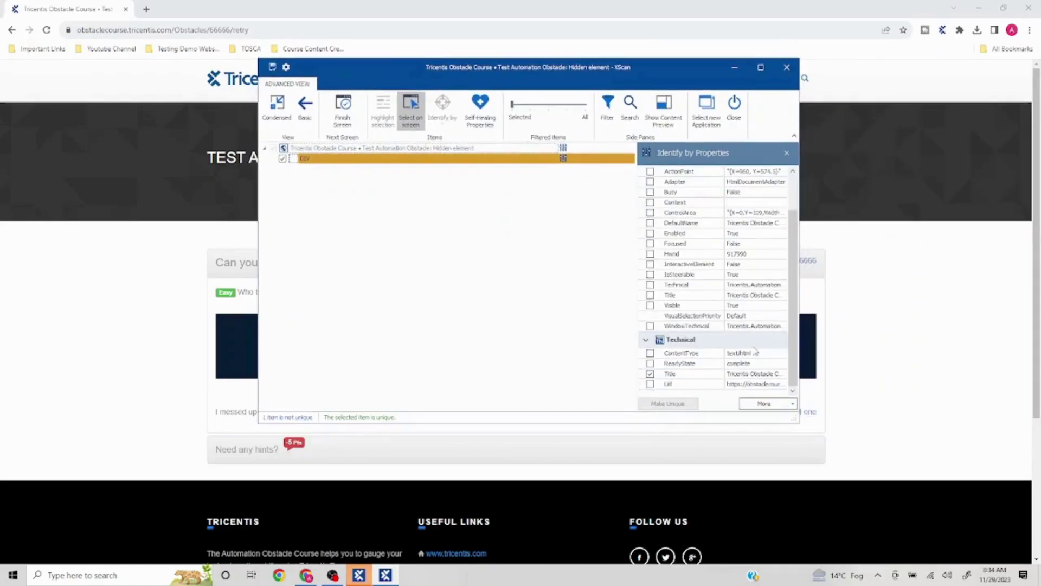
pyautogui.click(777, 375)
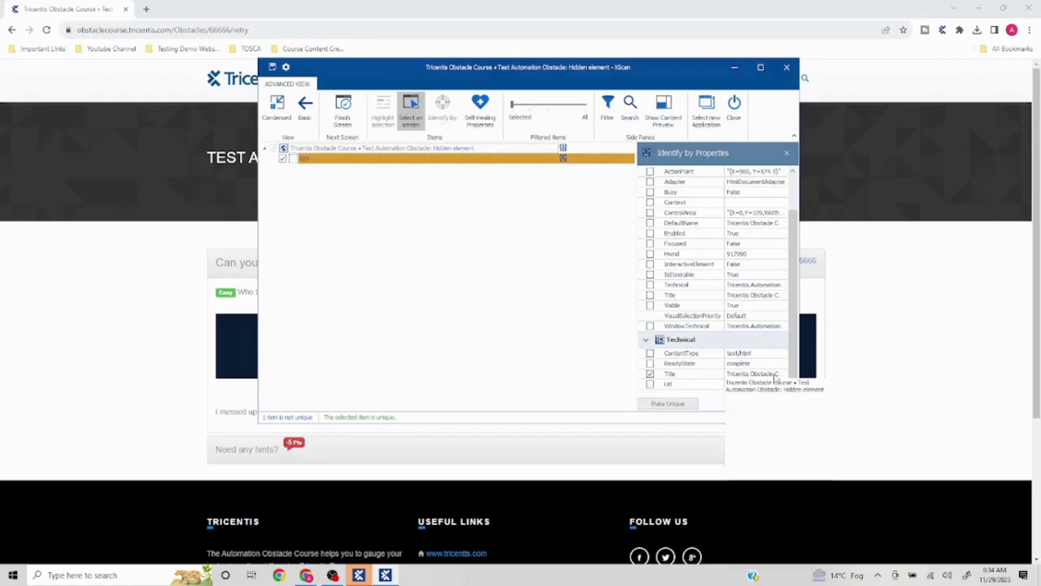
pyautogui.click(444, 244)
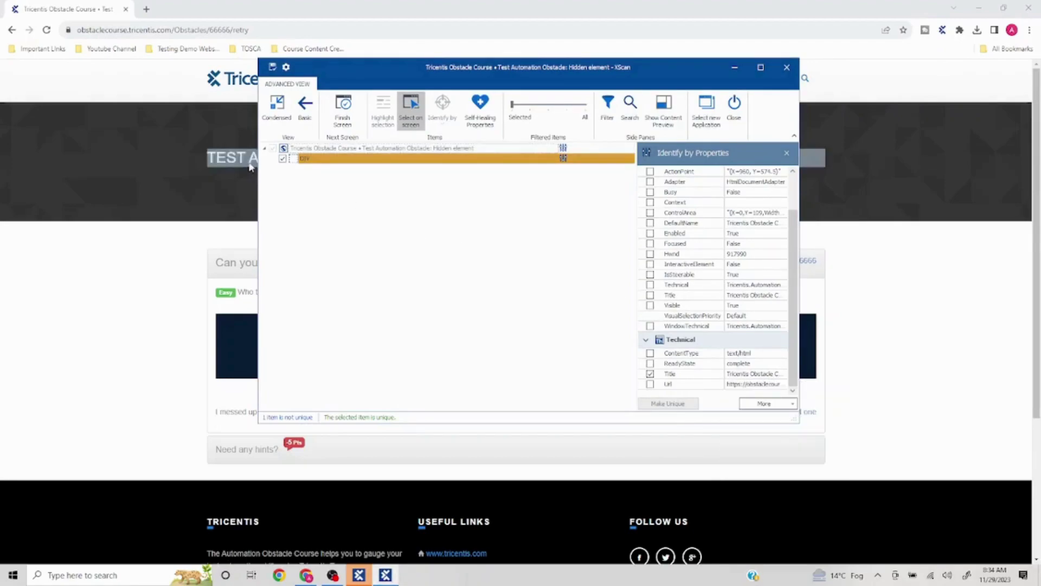
pyautogui.click(293, 160)
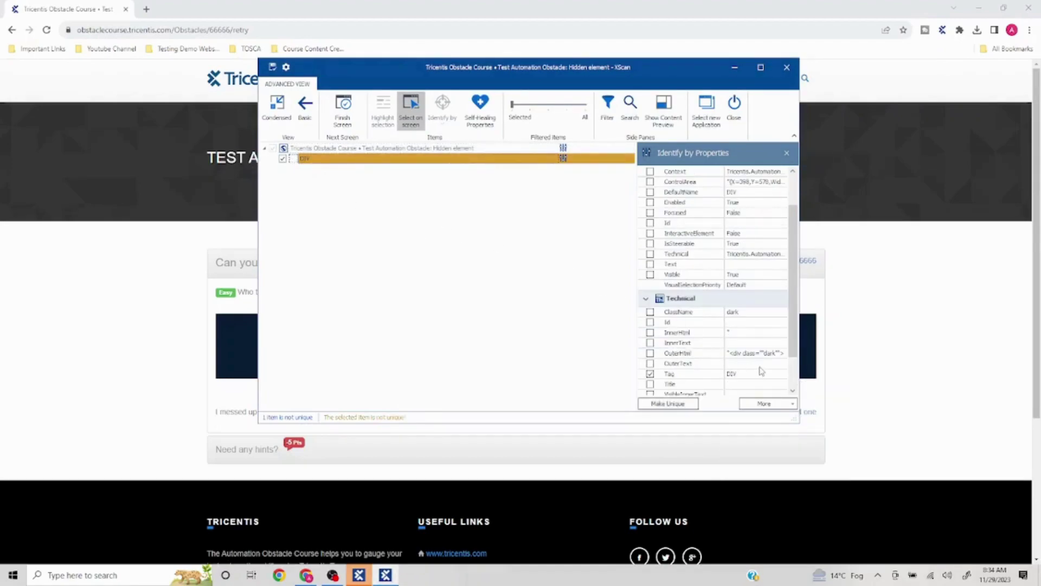
pyautogui.scroll(-2, 759, 372)
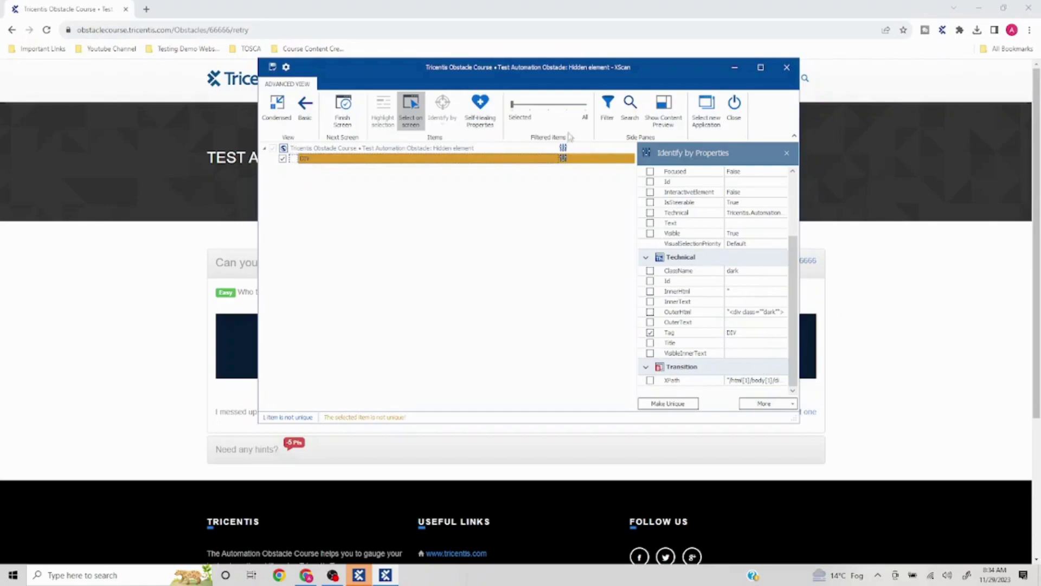
pyautogui.click(411, 108)
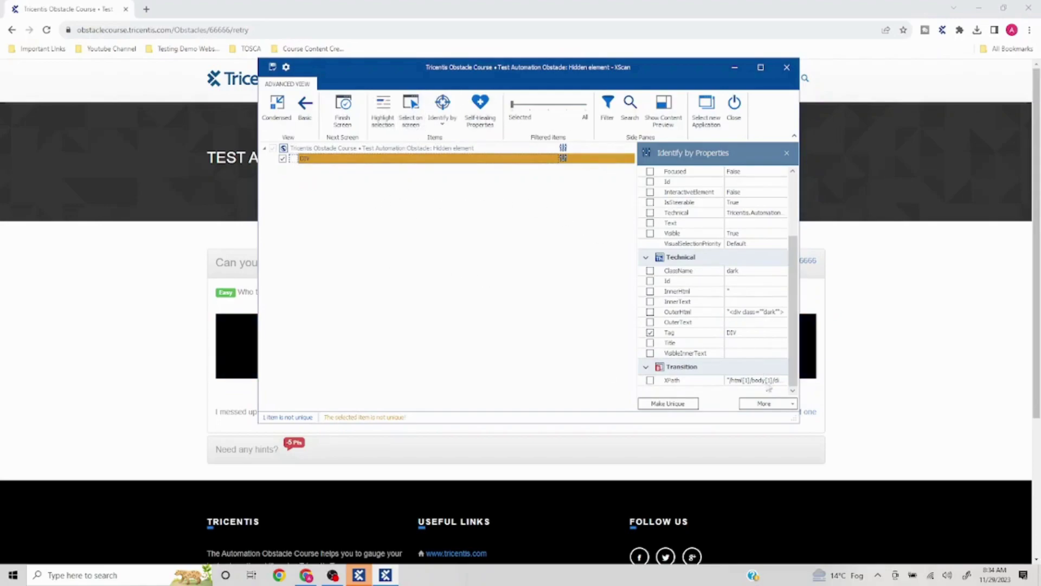
pyautogui.click(514, 112)
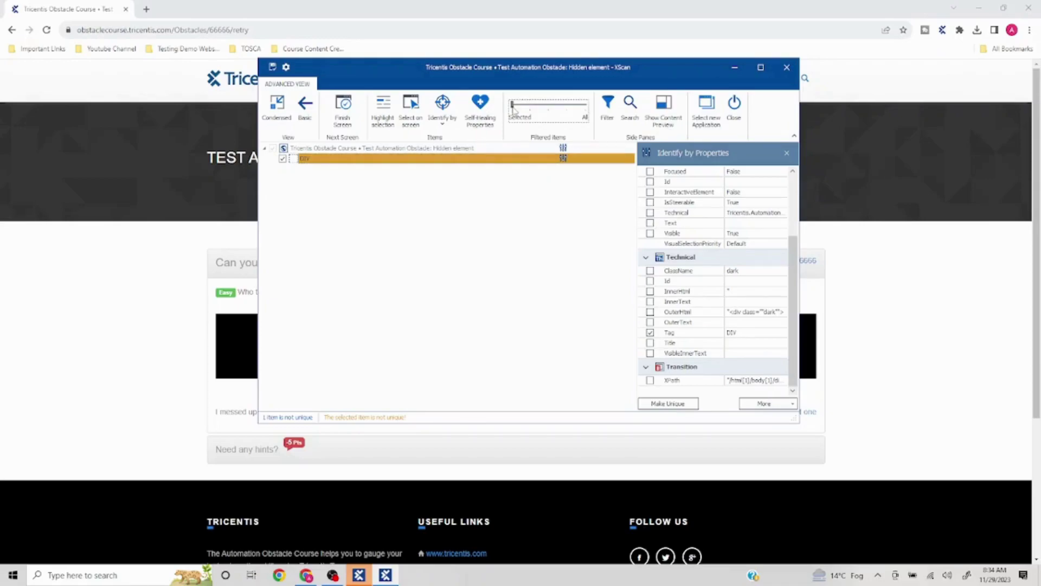
# - Set the Filtered items slider to All and check the clickthis span under the dark DIV
pyautogui.moveTo(522, 109); pyautogui.dragTo(527, 112)
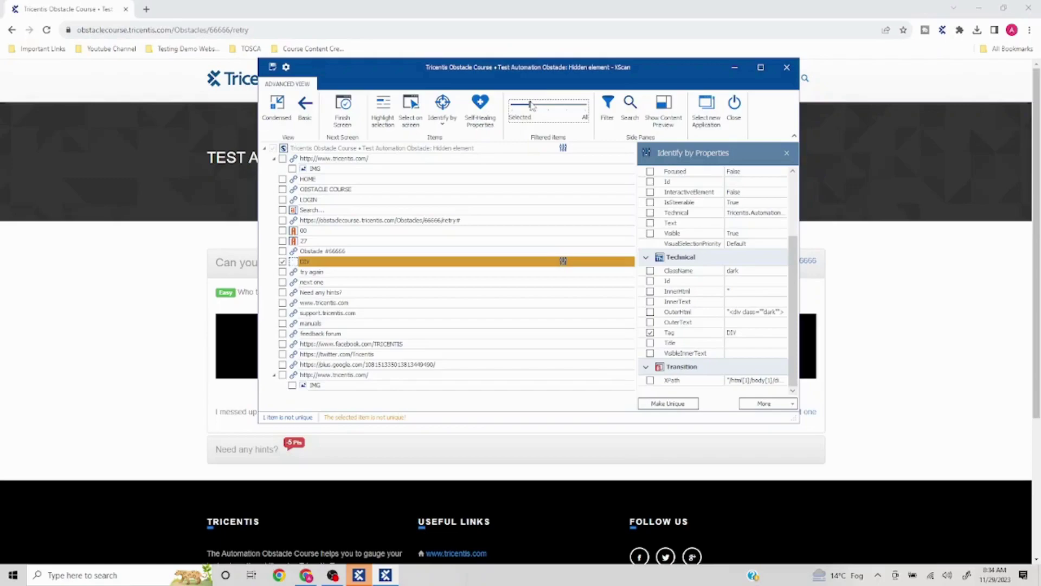
pyautogui.moveTo(534, 108); pyautogui.dragTo(548, 107)
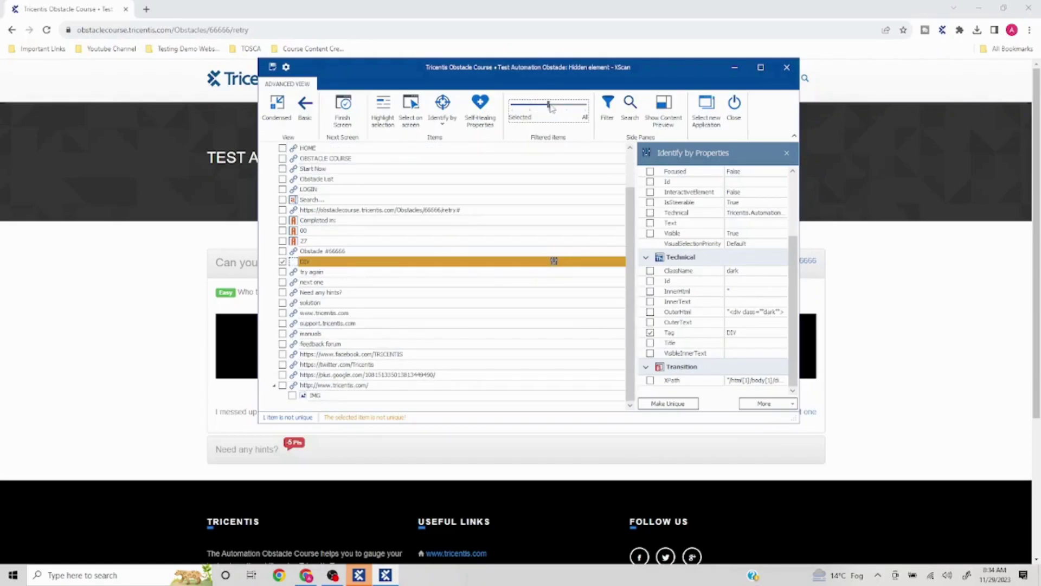
pyautogui.moveTo(550, 108); pyautogui.dragTo(565, 108)
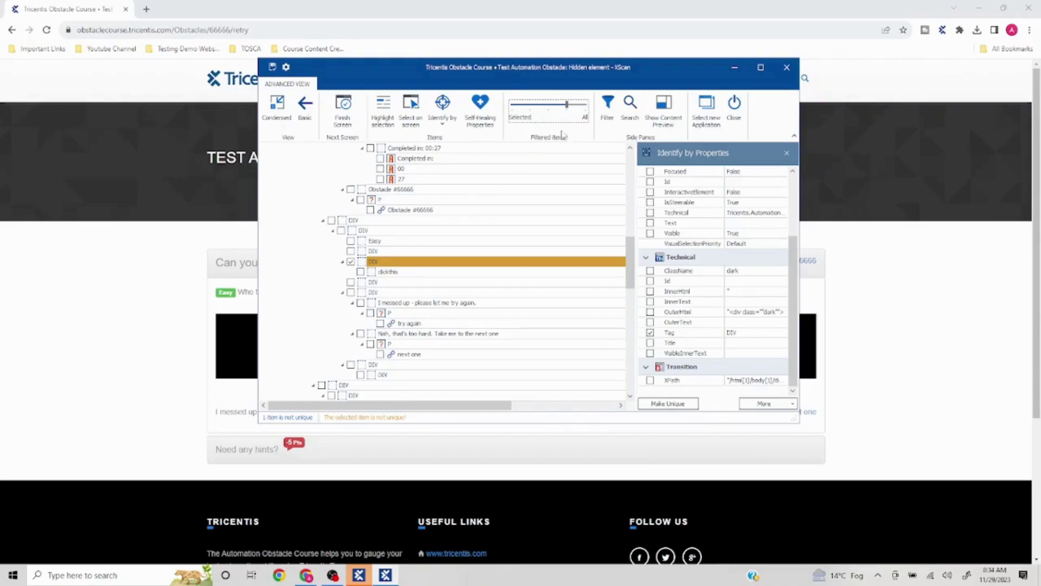
pyautogui.moveTo(570, 108); pyautogui.dragTo(584, 109)
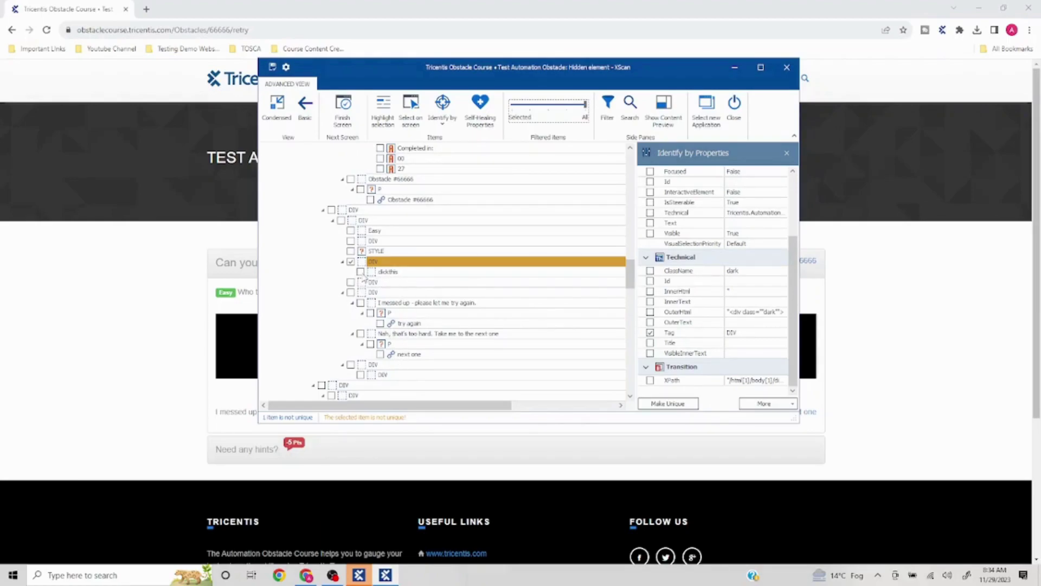
pyautogui.click(362, 271)
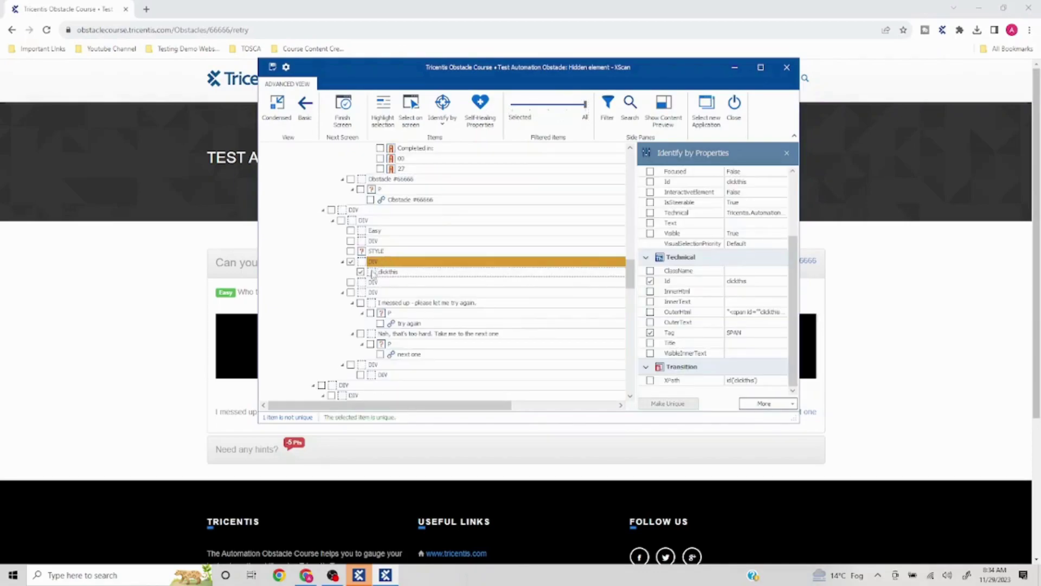
pyautogui.click(362, 263)
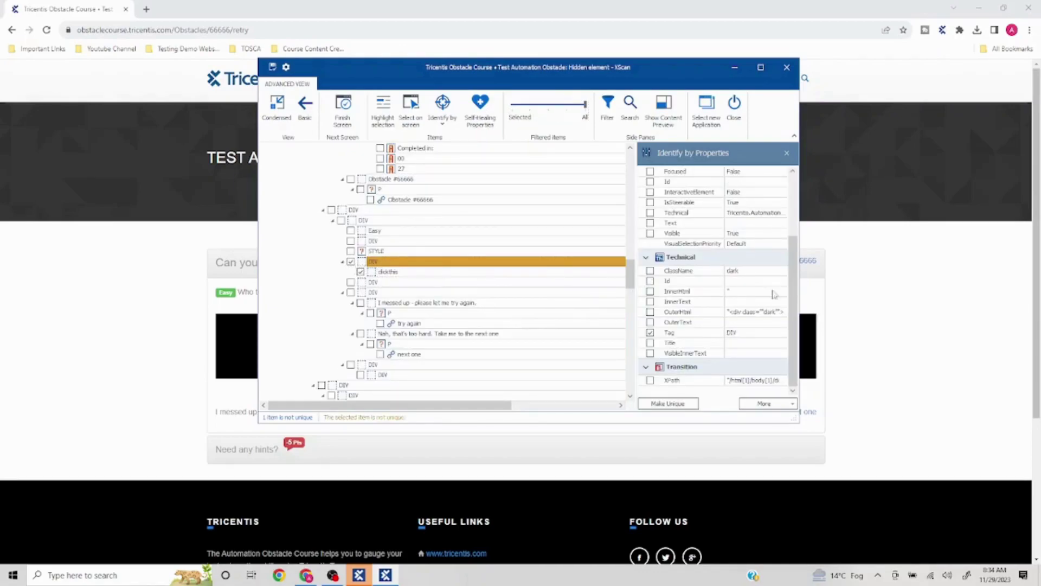
pyautogui.scroll(3, 746, 321)
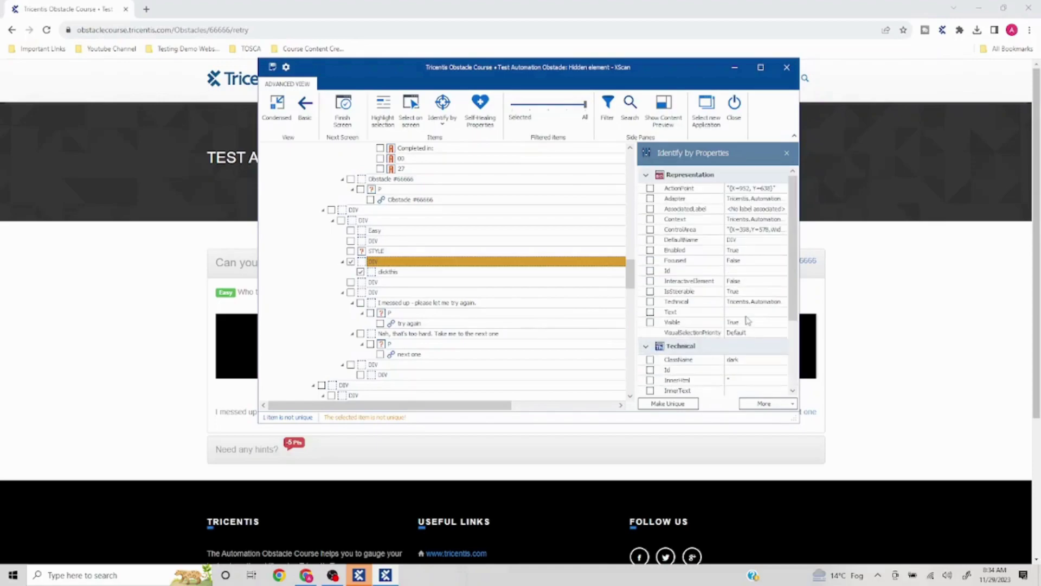
pyautogui.scroll(-3, 747, 321)
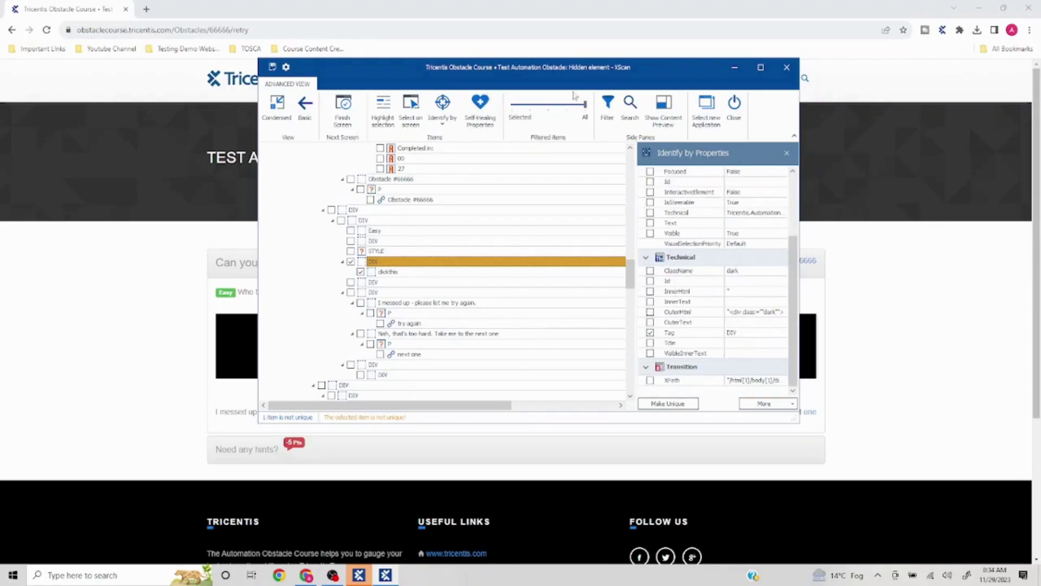
# - Filter the tree to Selected items and add ClassName to the DIV's identification properties
pyautogui.click(584, 111)
pyautogui.moveTo(584, 112); pyautogui.dragTo(514, 108)
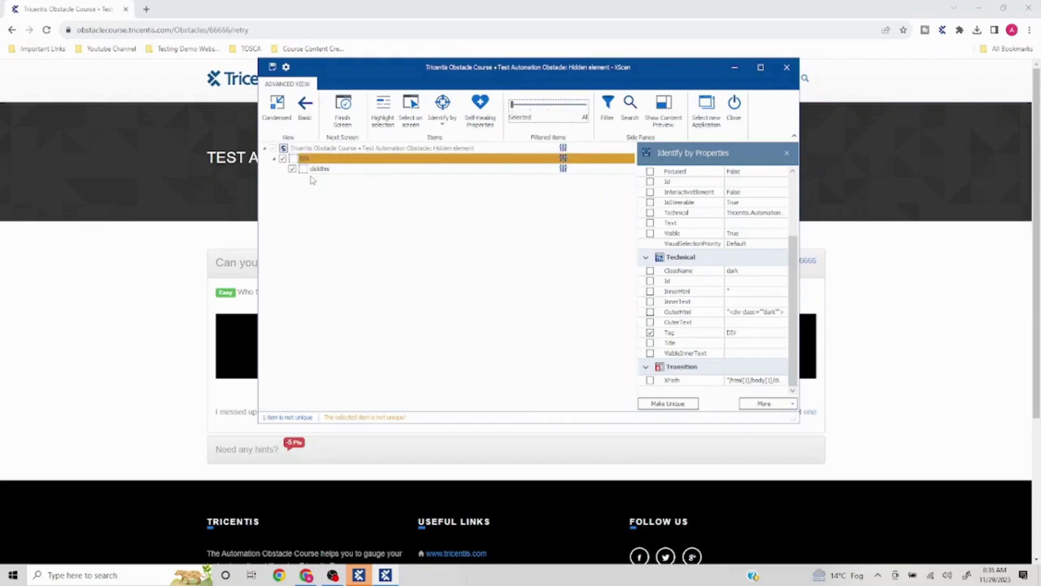
pyautogui.click(306, 171)
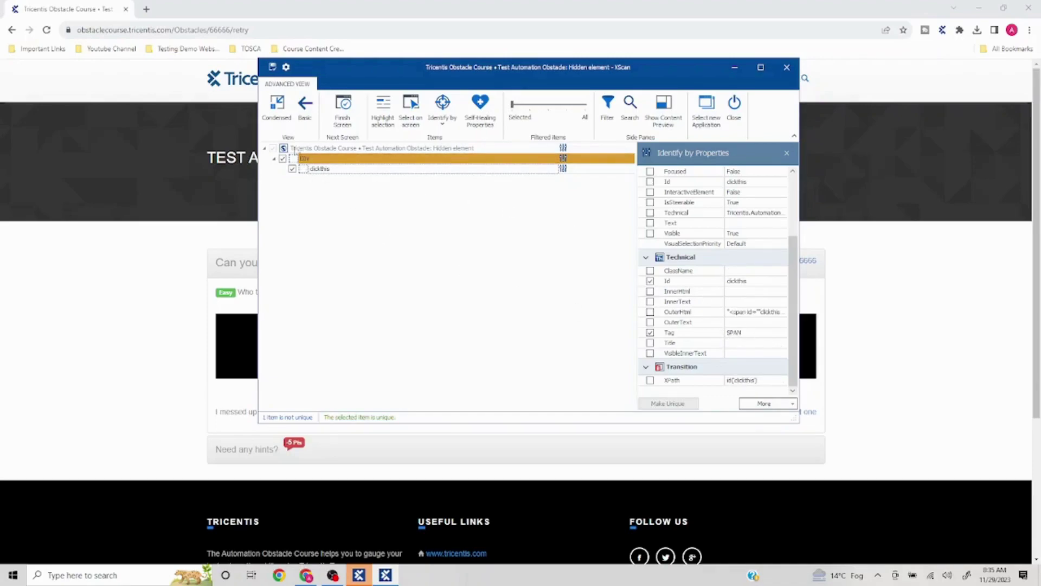
pyautogui.click(294, 160)
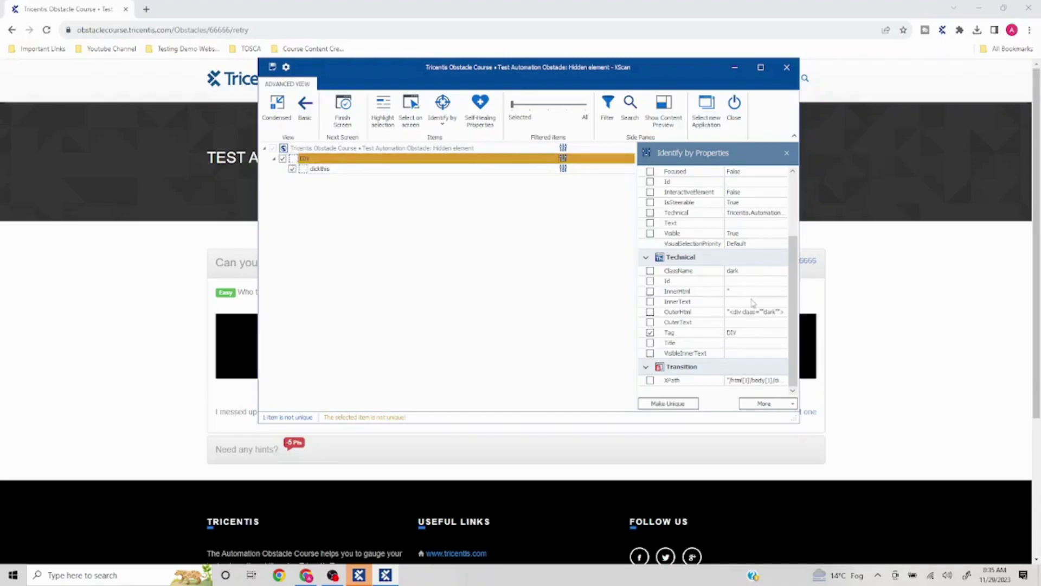
pyautogui.click(651, 272)
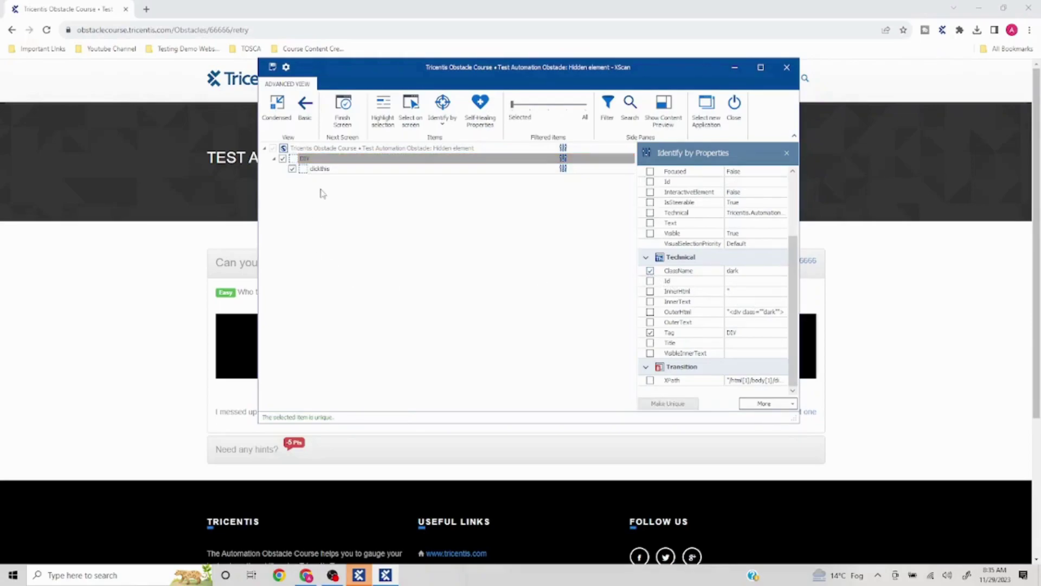
pyautogui.click(384, 149)
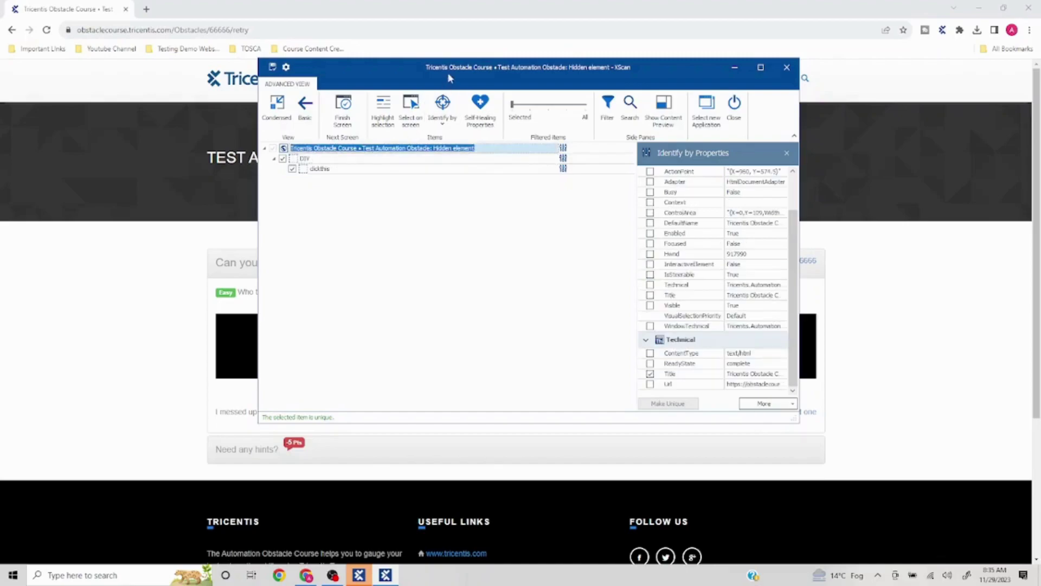
# - Name the scanned module 'Obstacle #66666', save it, and close XScan
pyautogui.moveTo(458, 68); pyautogui.dragTo(285, 96)
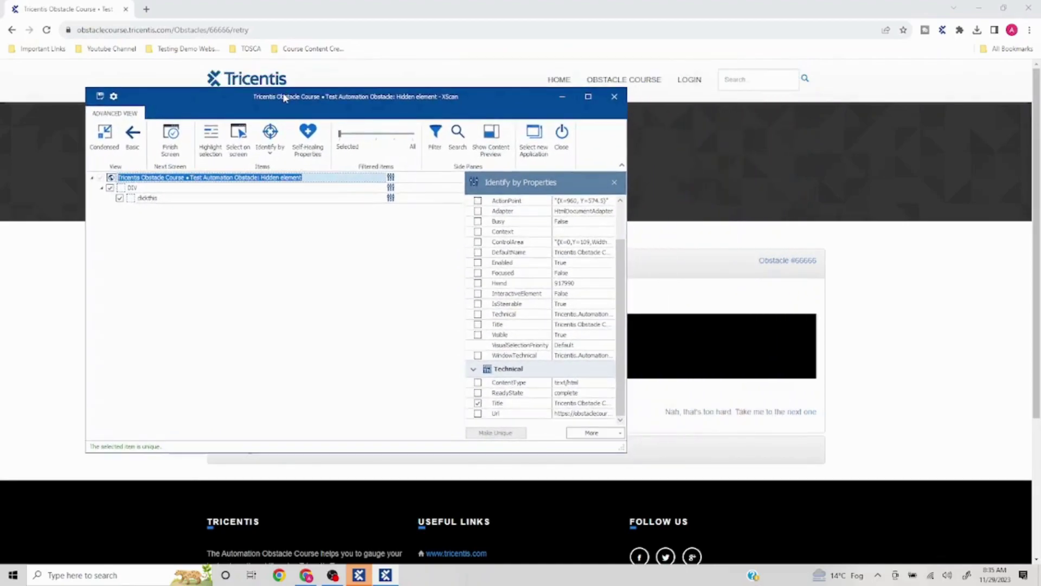
pyautogui.write('Obstacle #66666')
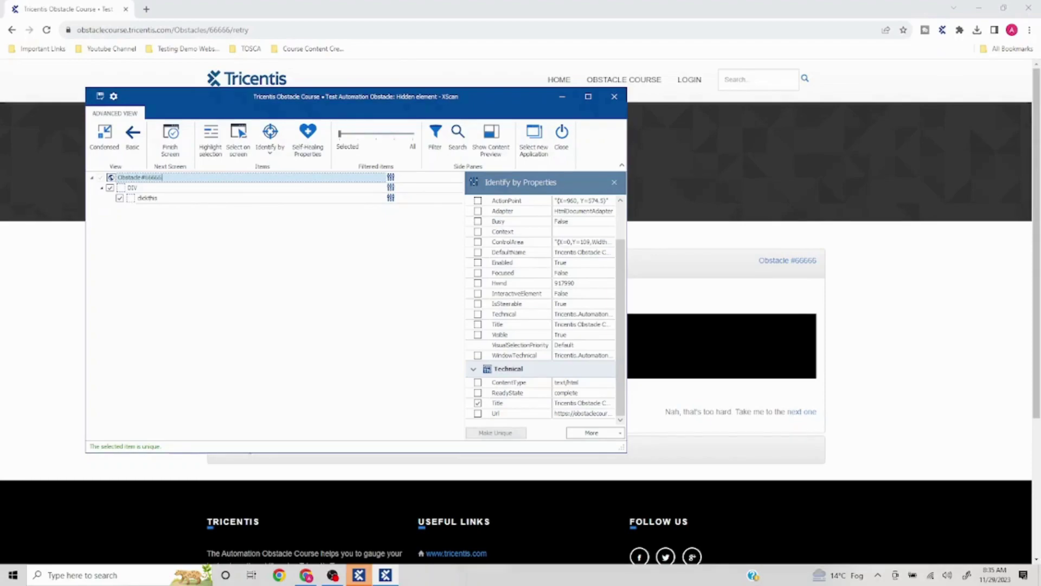
pyautogui.hotkey('ctrl', 'a')
pyautogui.click(100, 96)
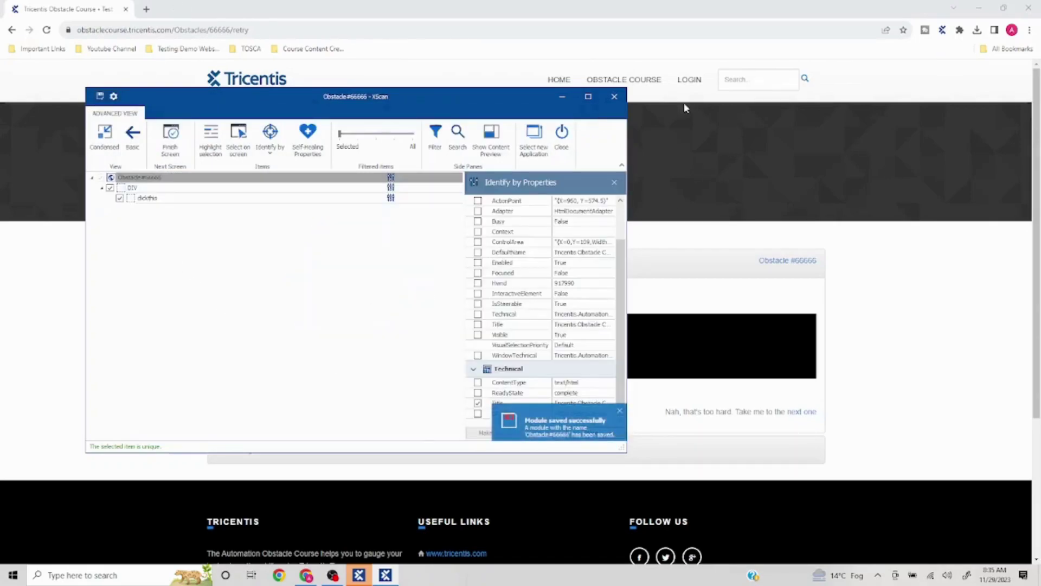
pyautogui.click(616, 98)
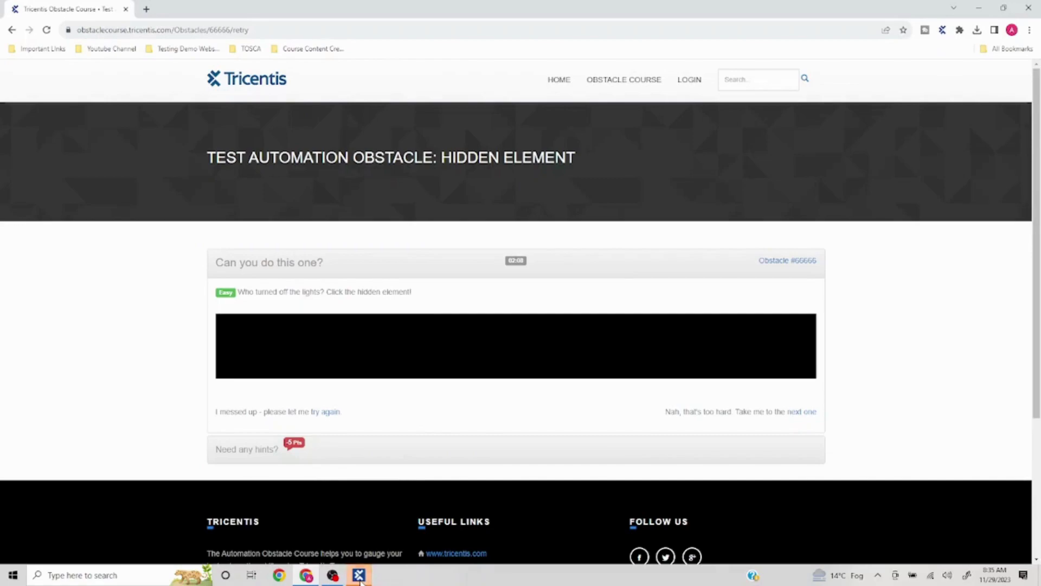
pyautogui.moveTo(359, 575)
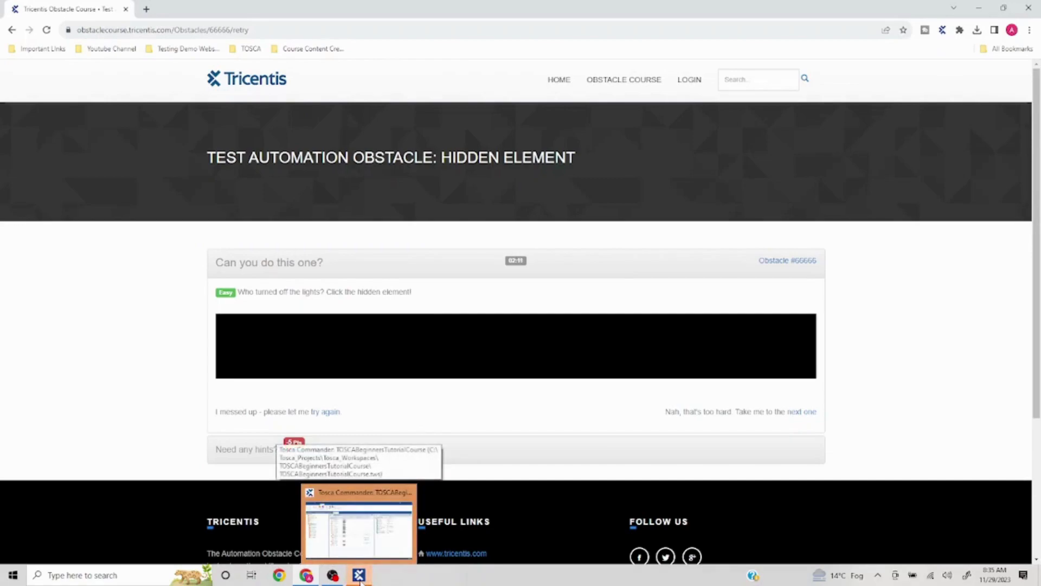
# - Drag the Obstacle#66666 module onto TestCases and name the new test case 'Obstacle#66666'
pyautogui.click(358, 576)
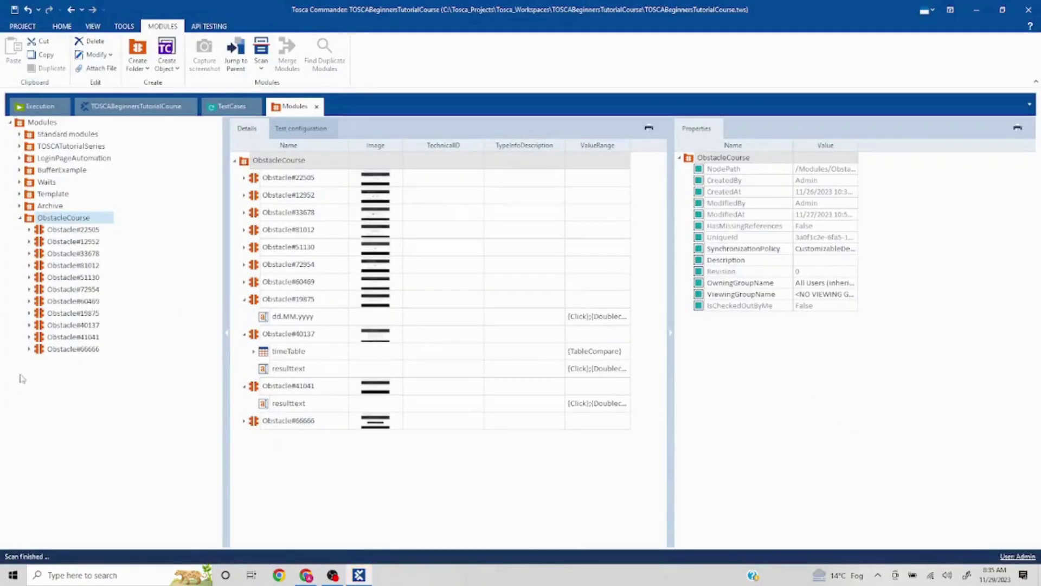
pyautogui.click(58, 352)
pyautogui.moveTo(58, 356)
pyautogui.mouseDown()
pyautogui.moveTo(240, 121)
pyautogui.moveTo(63, 128)
pyautogui.mouseUp()
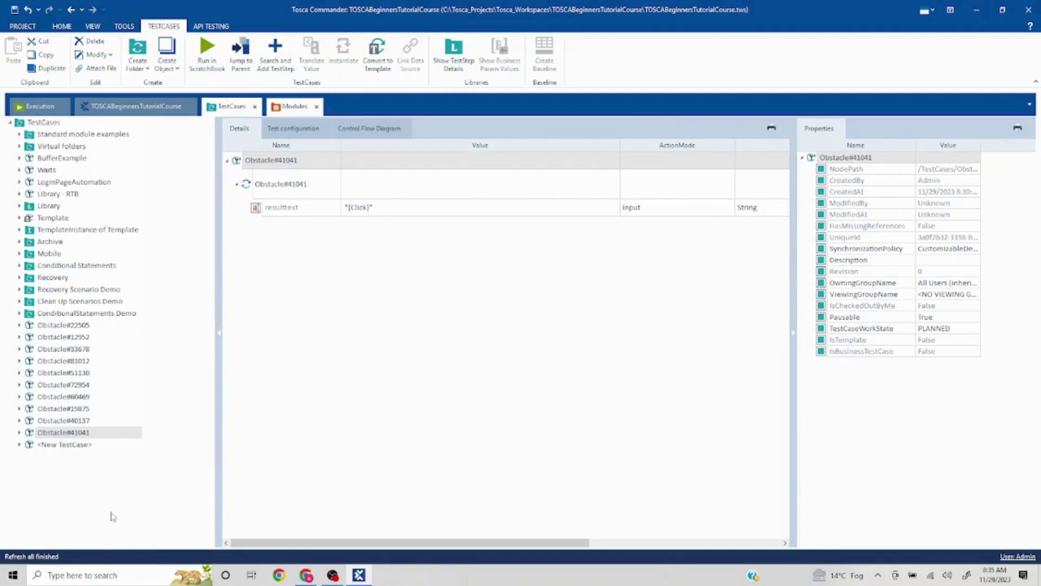
pyautogui.click(44, 446)
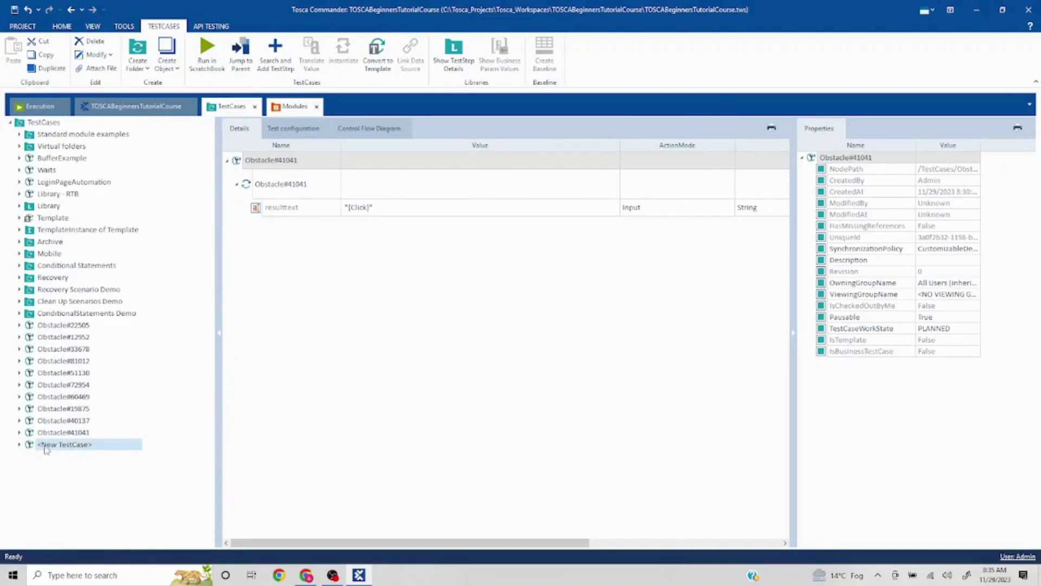
pyautogui.click(45, 448)
pyautogui.write('Obstacle#66666')
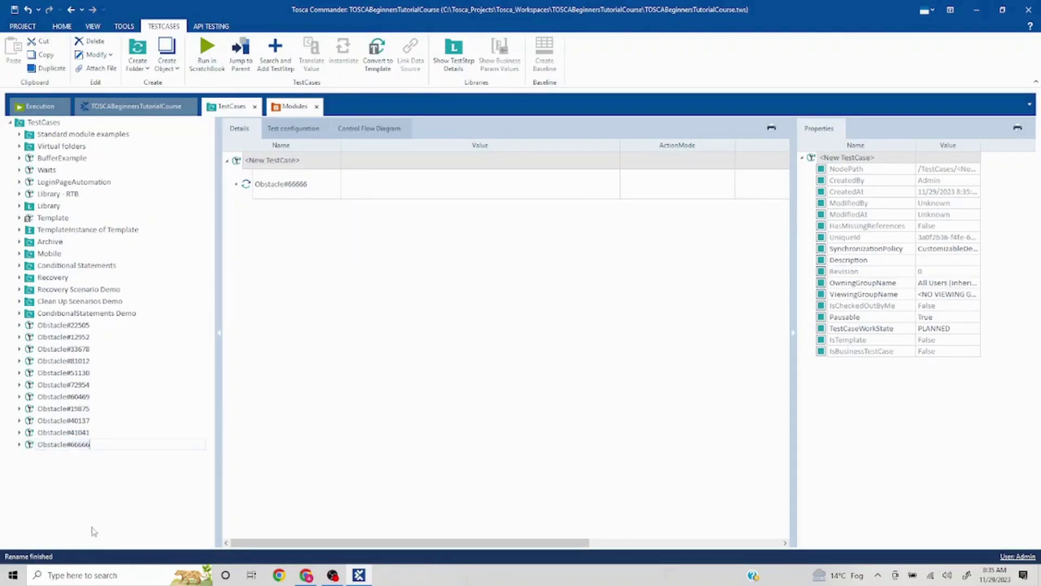
pyautogui.press('Return')
# - Set the clickthis step's value under the DIV to {Click}
pyautogui.click(237, 184)
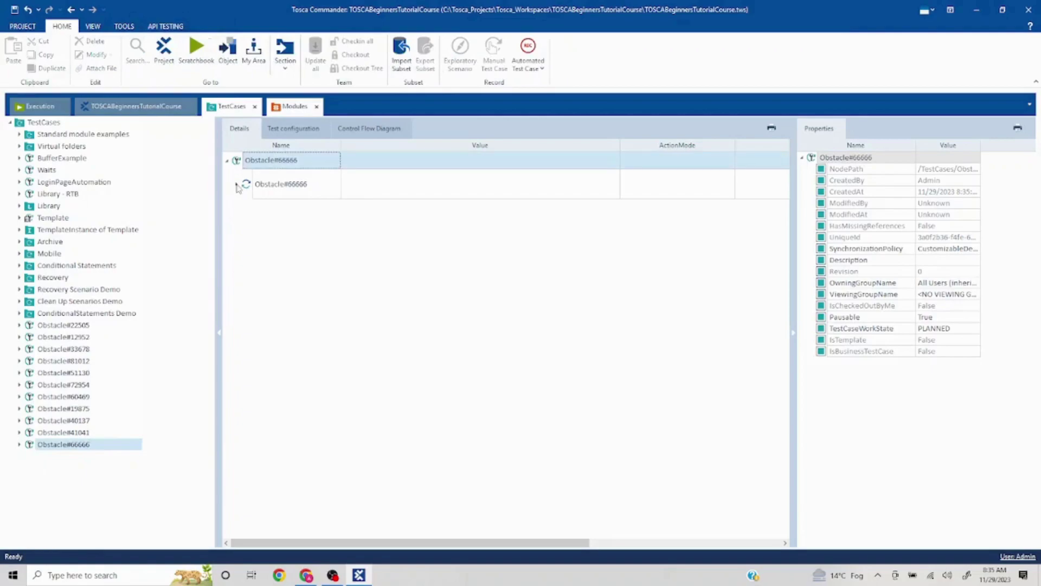
pyautogui.click(247, 207)
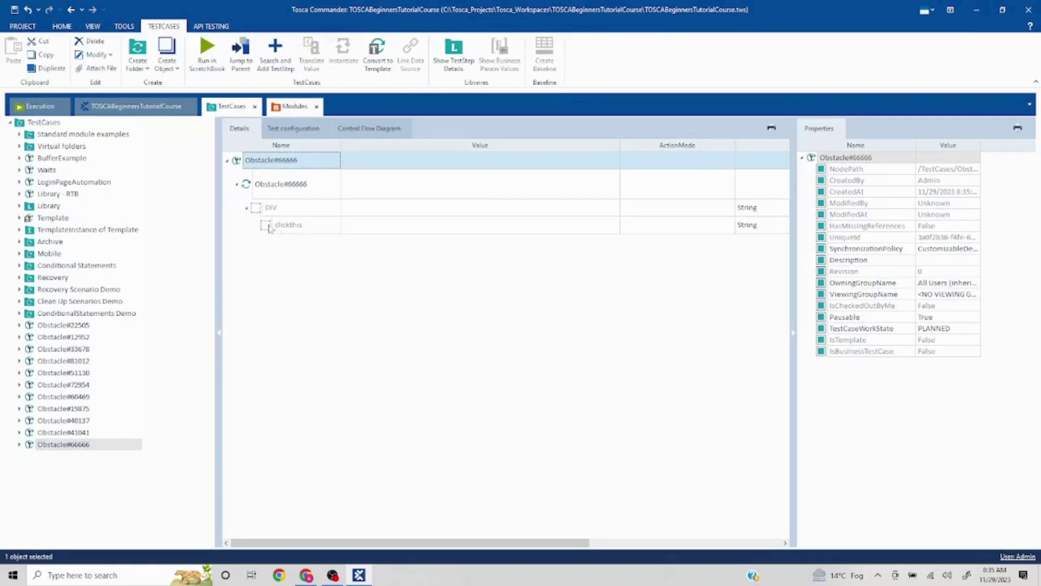
pyautogui.click(371, 232)
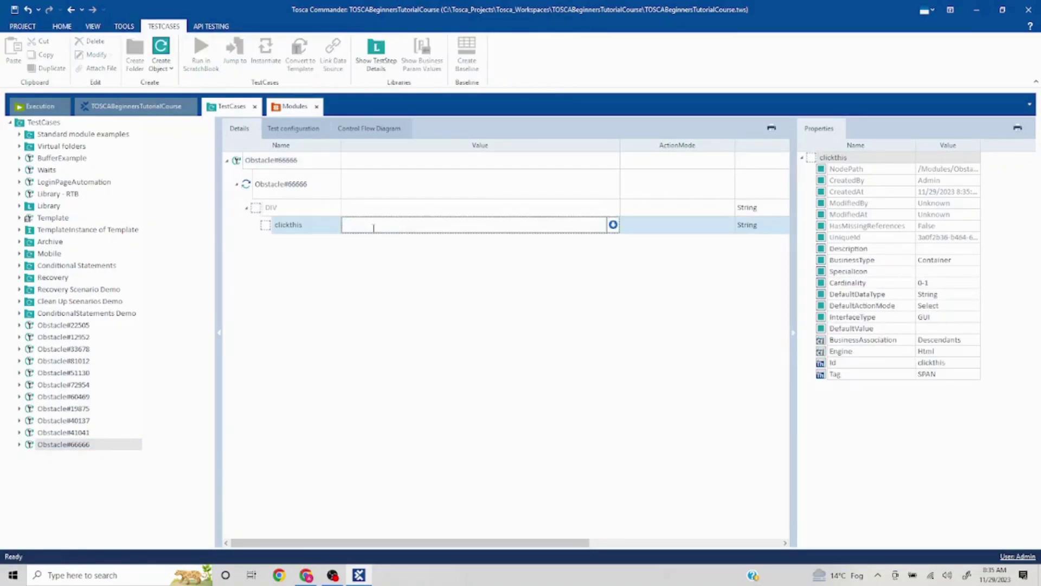
pyautogui.write('{Click')
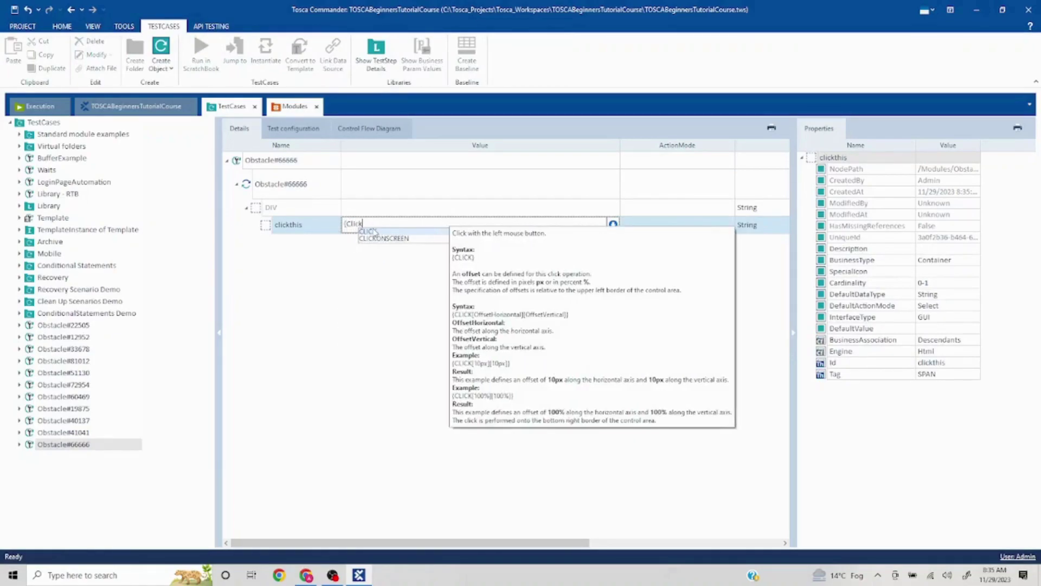
pyautogui.click(372, 232)
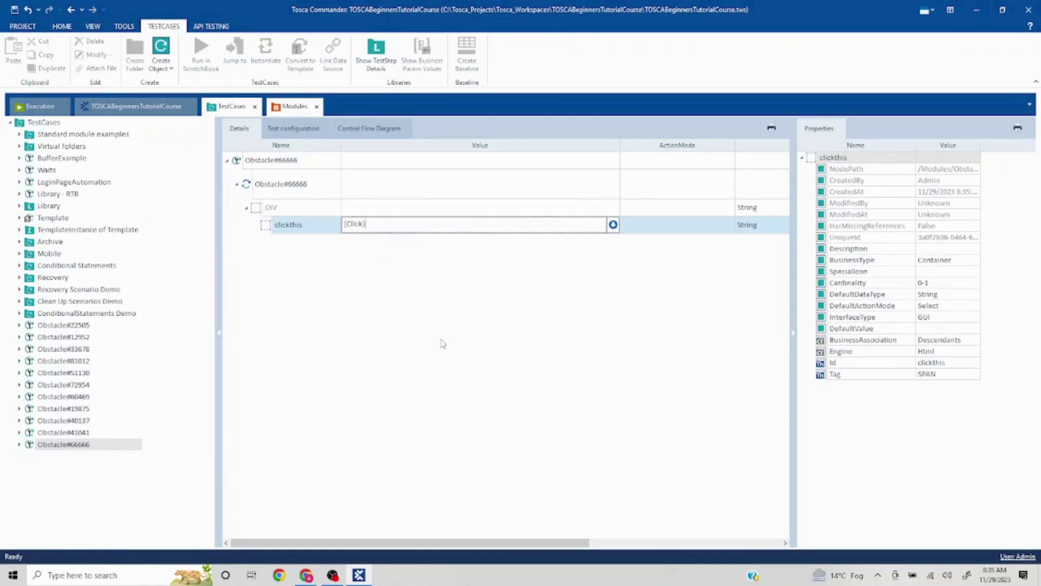
pyautogui.press('Return')
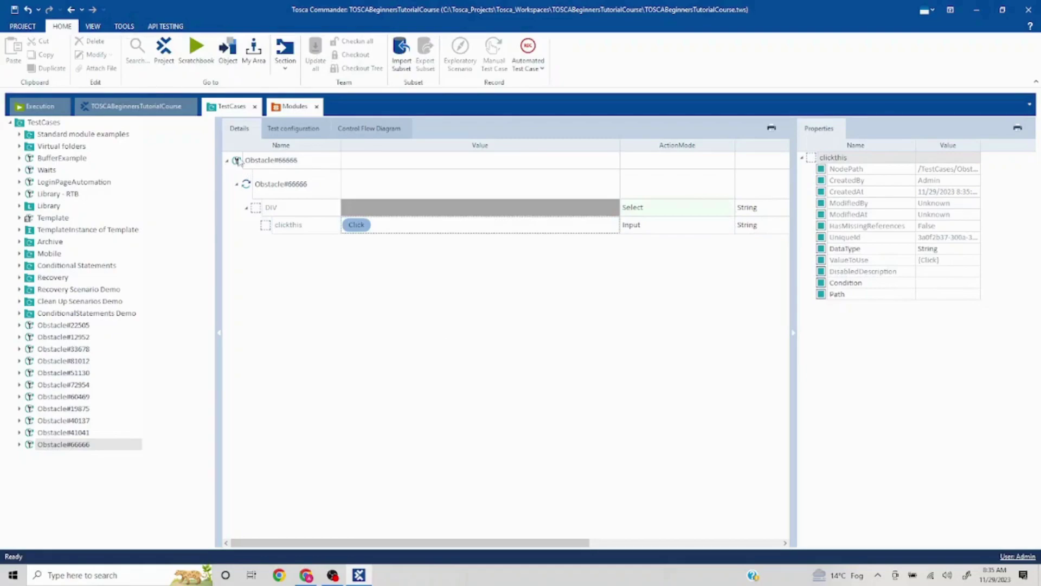
# - Run the Obstacle#66666 test case in ScratchBook
pyautogui.rightClick(236, 160)
pyautogui.click(285, 213)
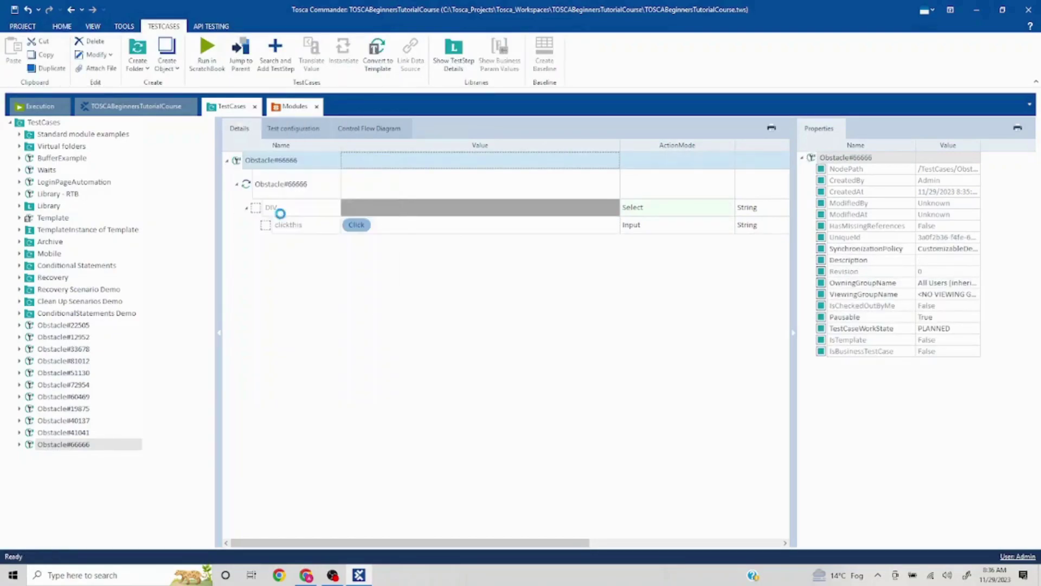